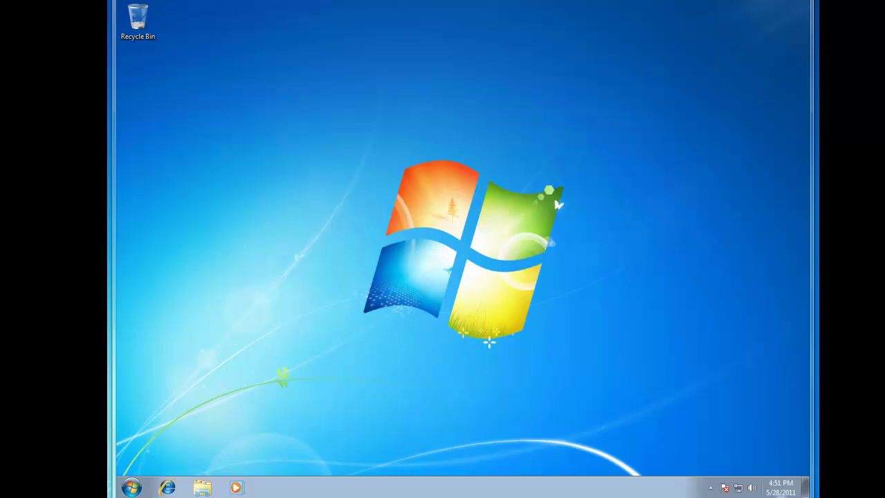
Launch Internet Explorer on the MSN home page and select the current web address.
{"action": "left_click", "coordinate": [168, 486]}
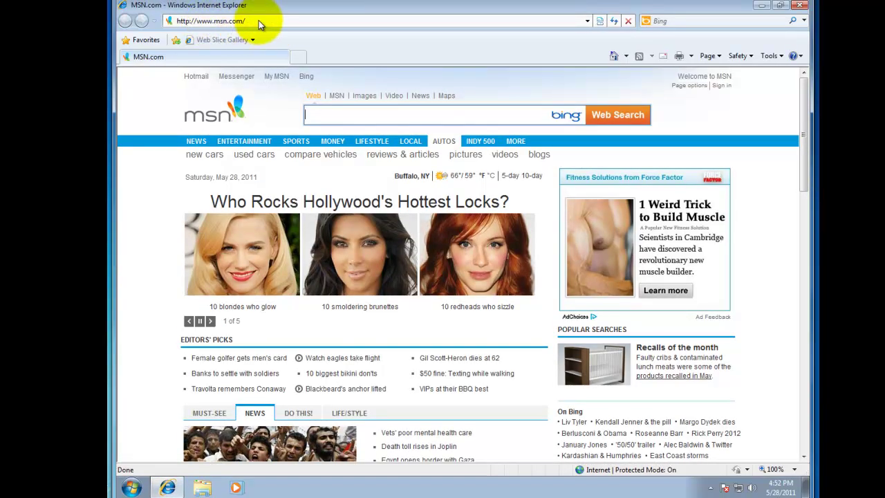
{"action": "left_click", "coordinate": [260, 21]}
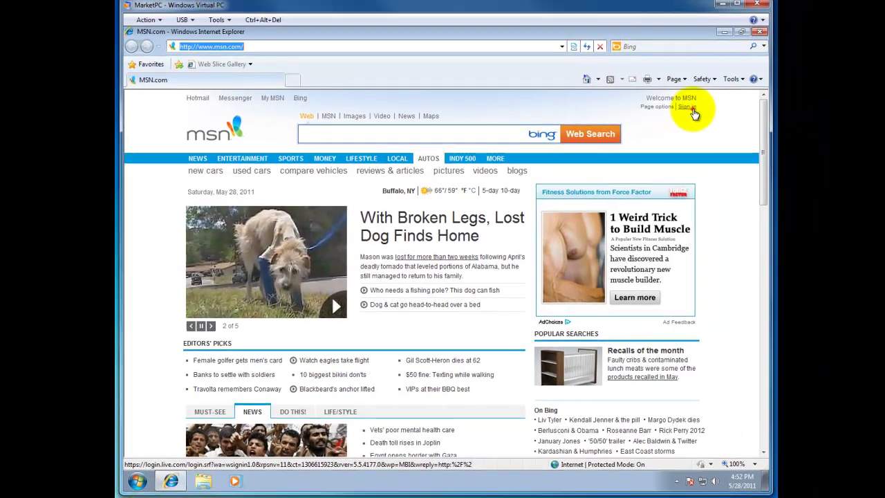
Try MSN's sign-in page, then go to live.com through the address-bar suggestion.
{"action": "left_click", "coordinate": [723, 87]}
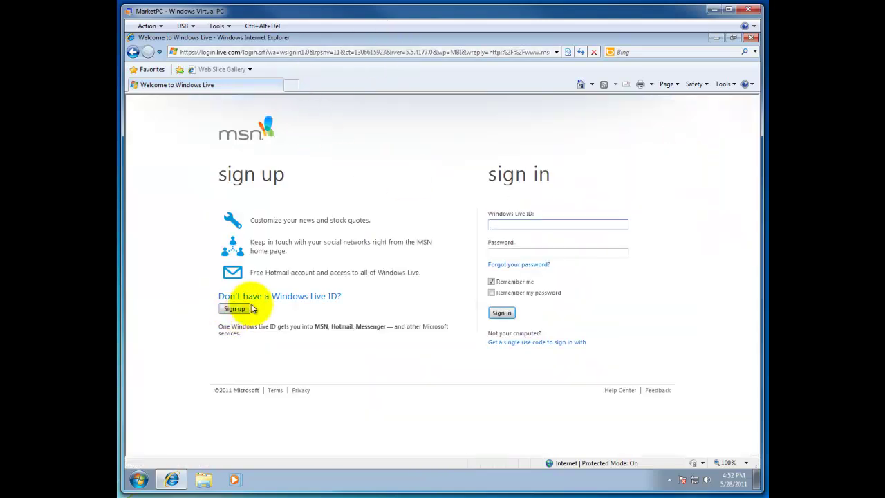
{"action": "left_click", "coordinate": [244, 312]}
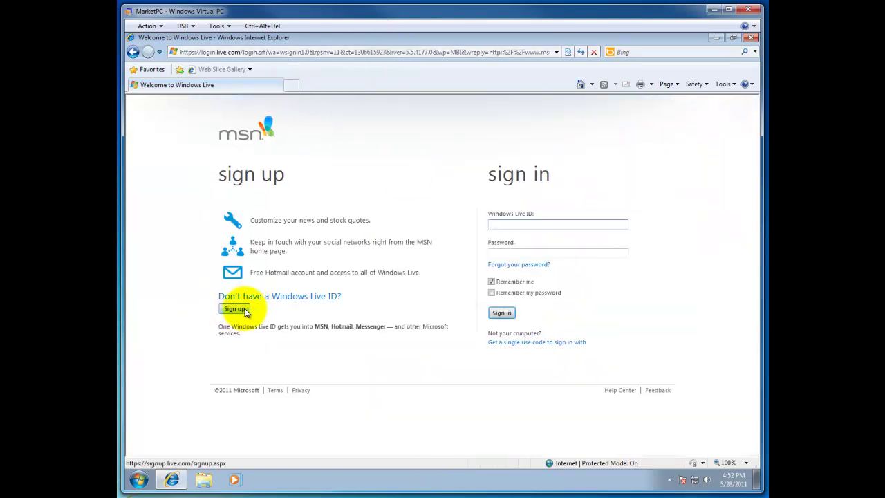
{"action": "left_click", "coordinate": [385, 52]}
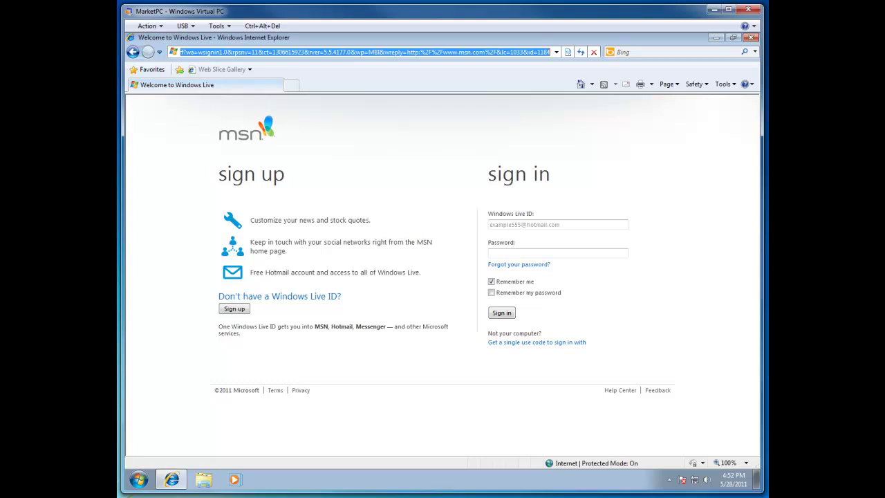
{"action": "type", "text": "l"}
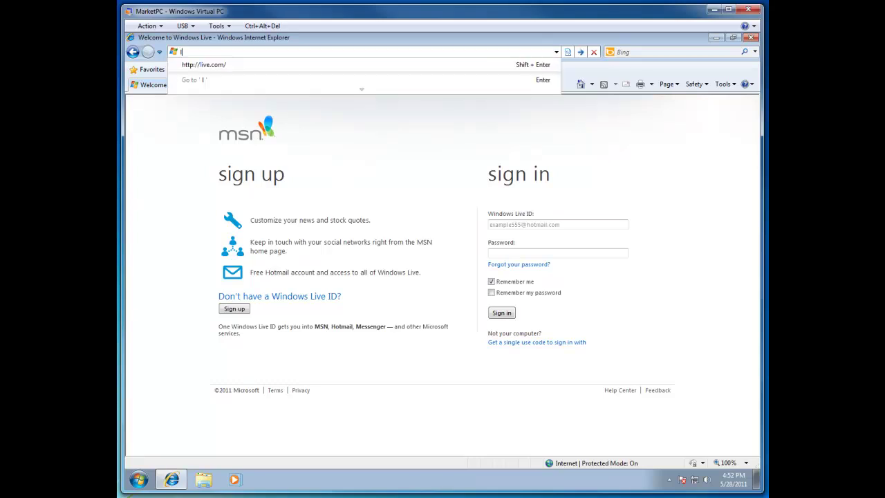
{"action": "type", "text": "ive"}
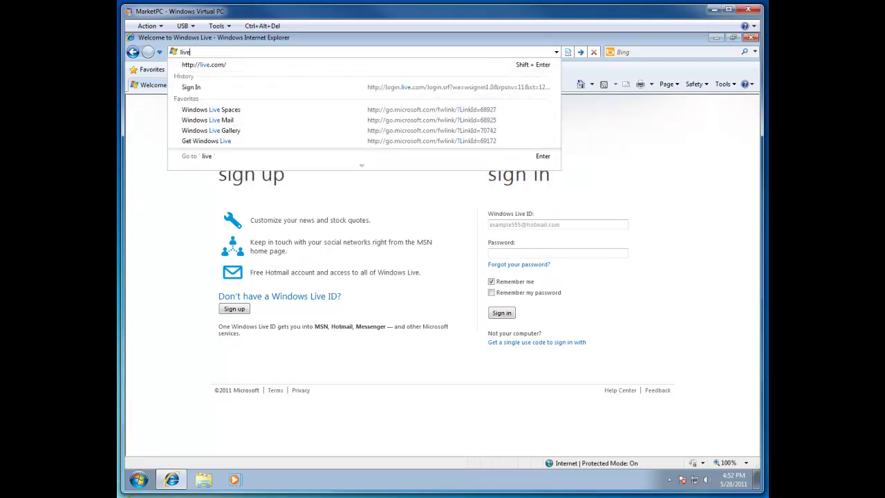
{"action": "key", "text": "Down"}
{"action": "key", "text": "Return"}
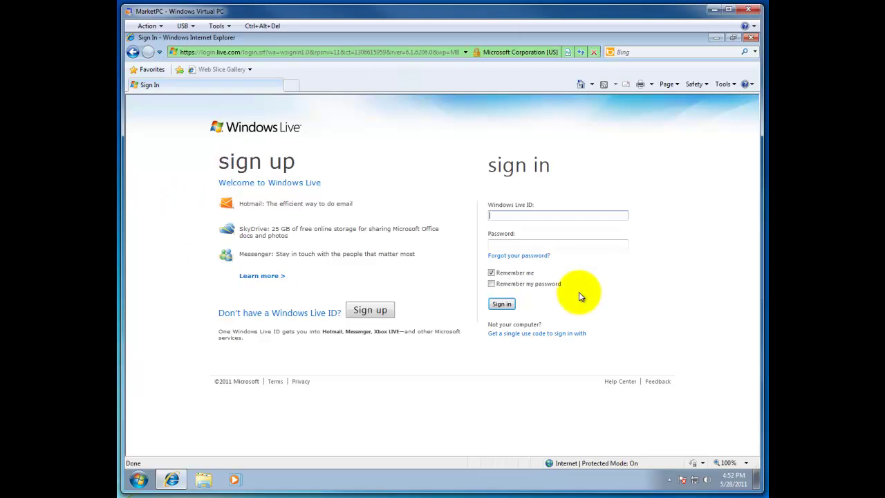
Open the Windows Live ID sign-up form, paste the ID name with the live.com domain, and confirm availability.
{"action": "left_click", "coordinate": [355, 311]}
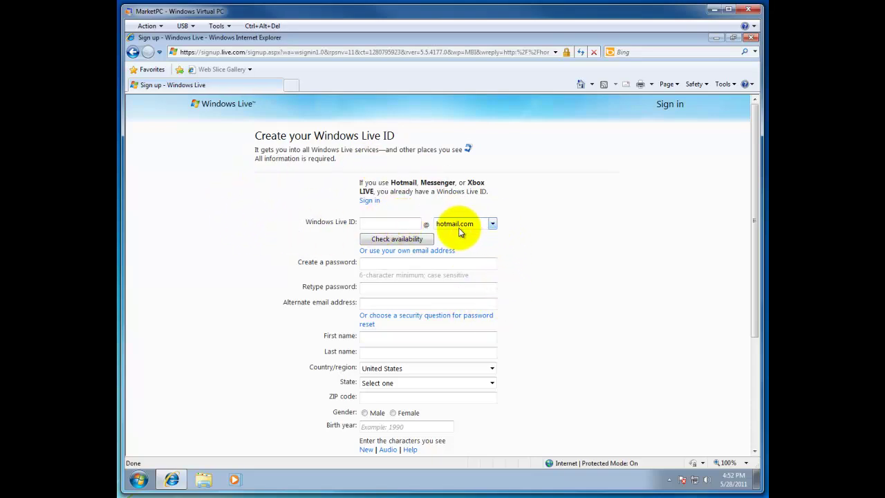
{"action": "left_click", "coordinate": [393, 224]}
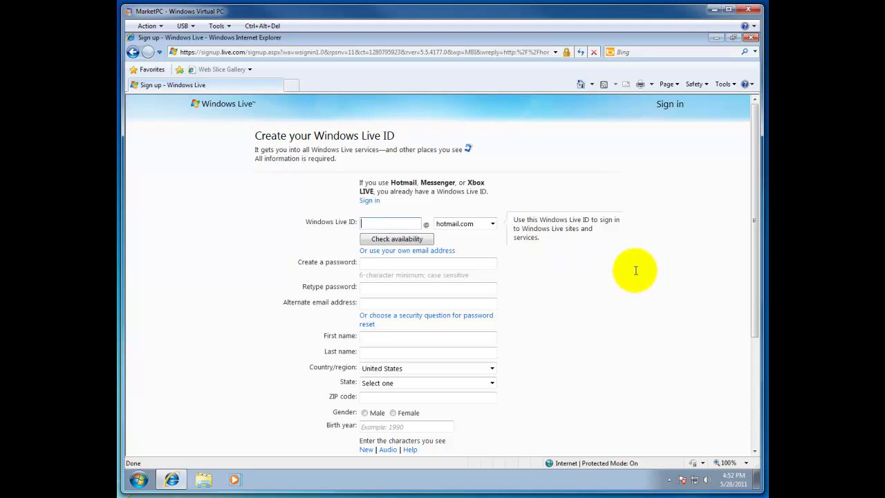
{"action": "left_click", "coordinate": [492, 224]}
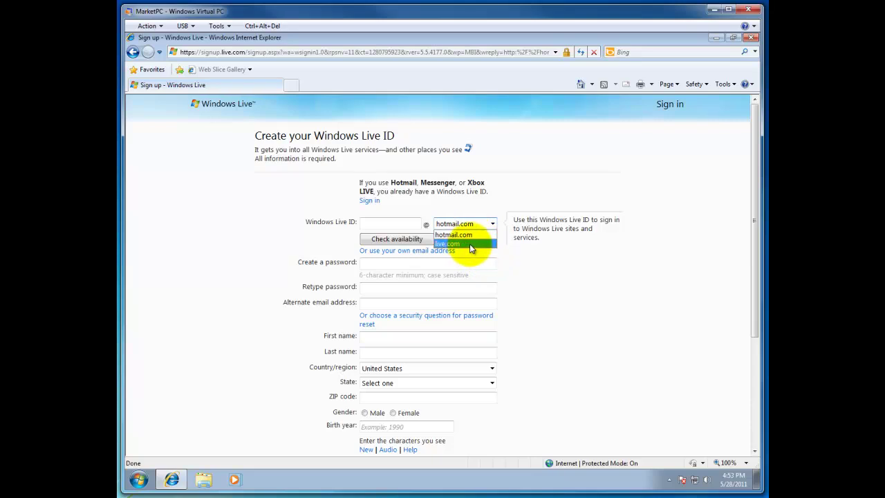
{"action": "left_click", "coordinate": [471, 247]}
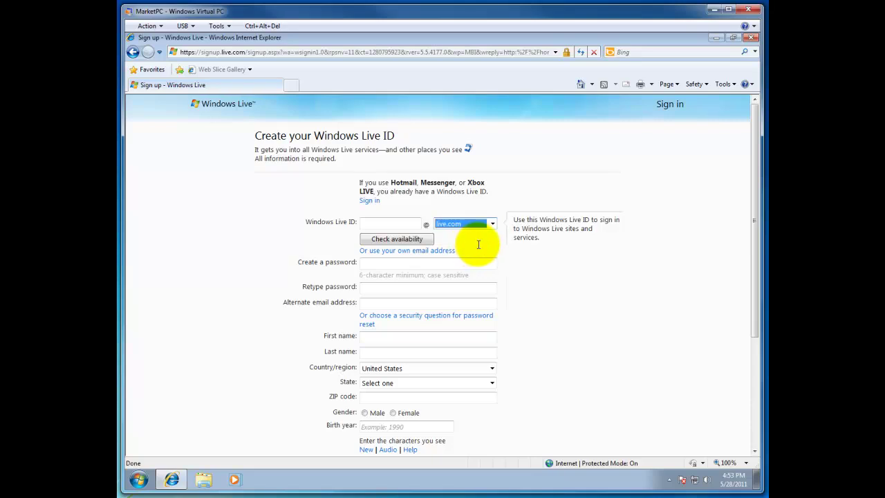
{"action": "left_click", "coordinate": [399, 223]}
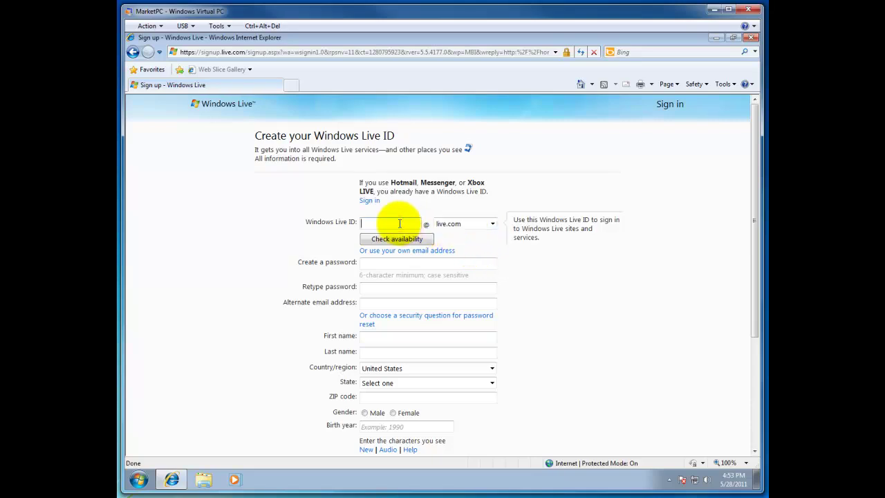
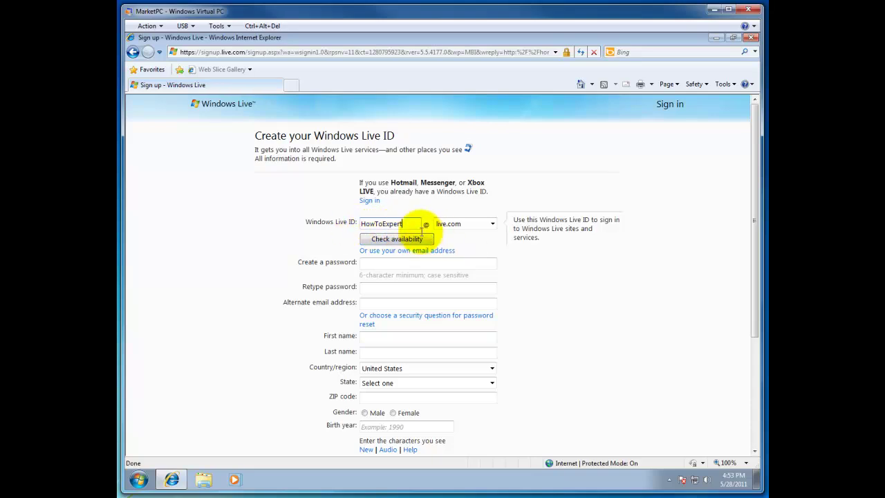
{"action": "left_click", "coordinate": [405, 239]}
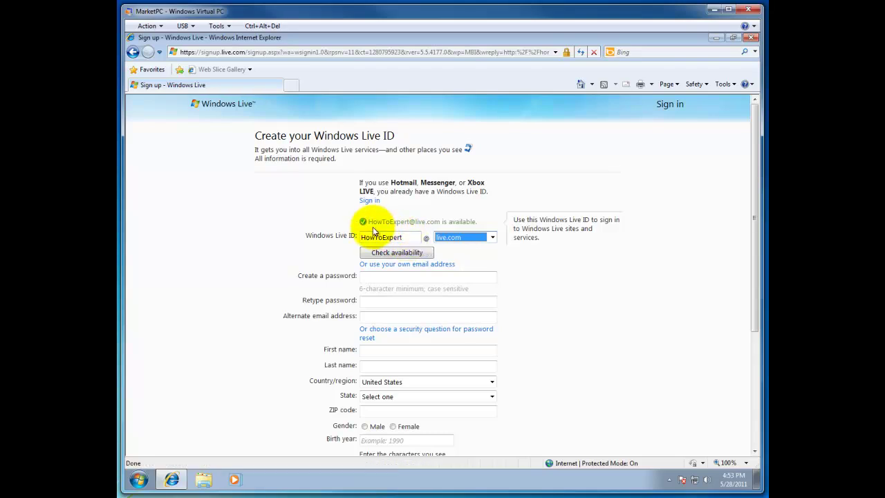
{"action": "left_click_drag", "start_coordinate": [367, 222], "coordinate": [469, 225]}
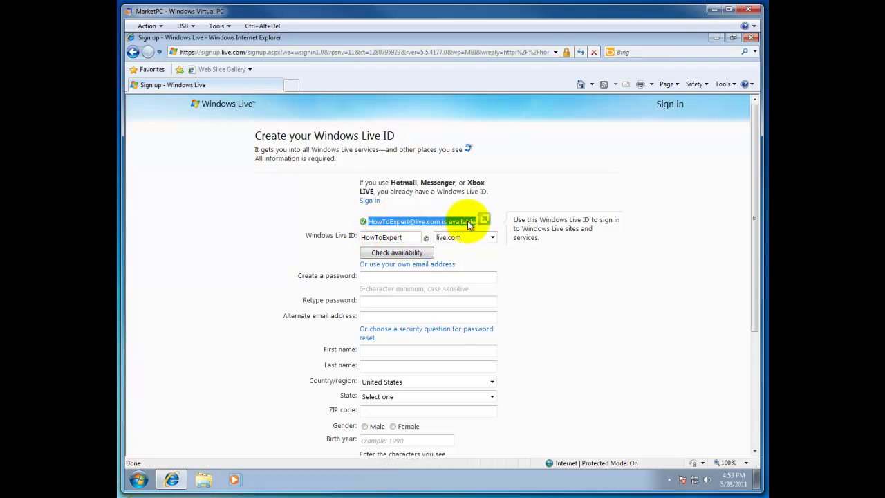
Enter the account password in both password fields, reaching Medium strength.
{"action": "key", "text": "Tab"}
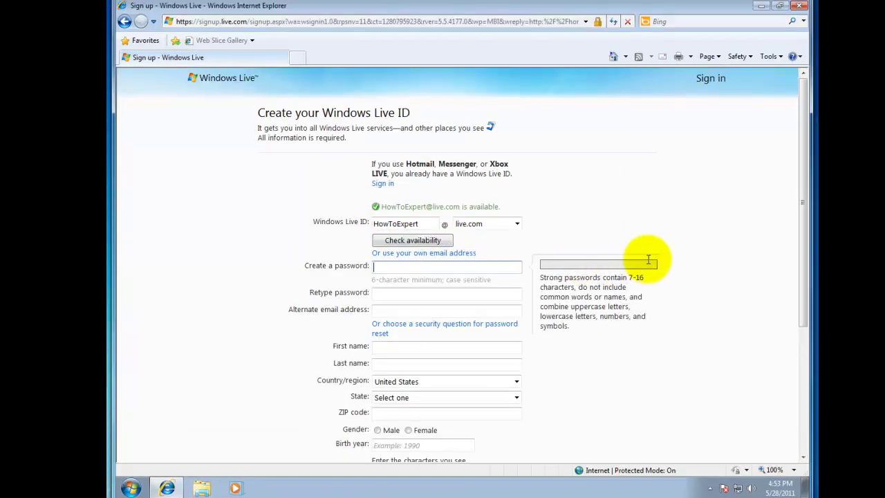
{"action": "type", "text": "•••••••••••"}
{"action": "key", "text": "Tab"}
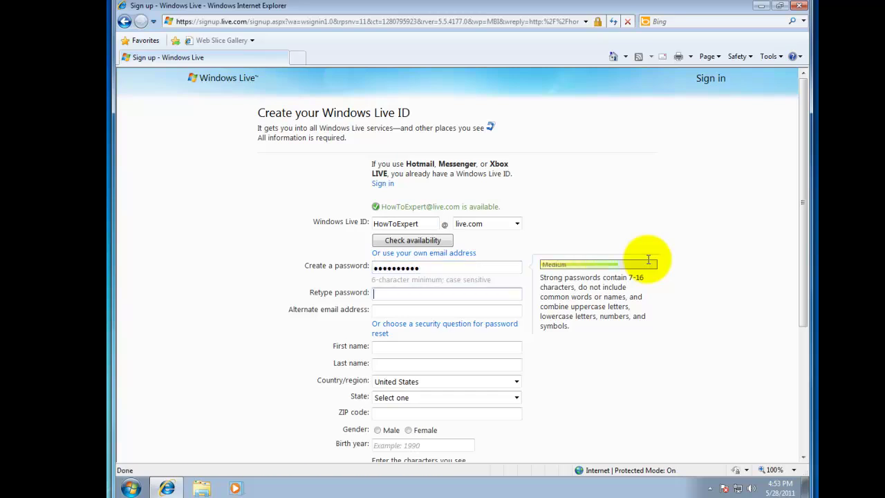
{"action": "type", "text": "•••"}
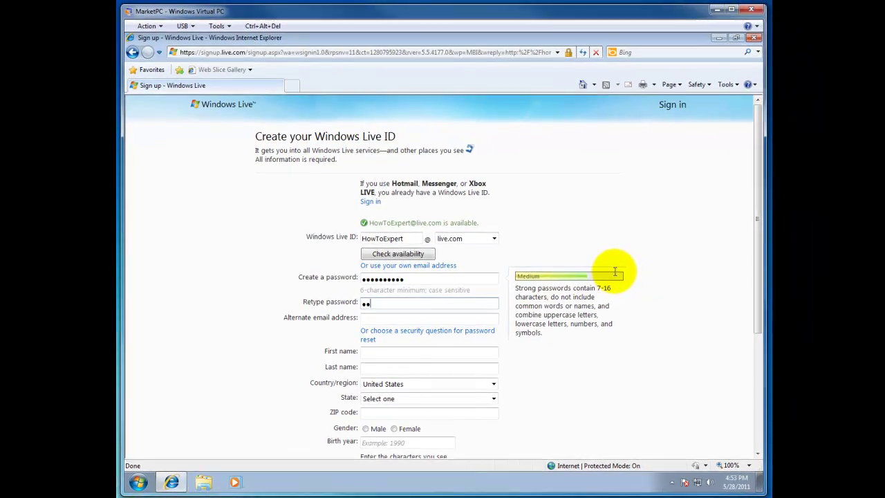
{"action": "type", "text": "•••••••"}
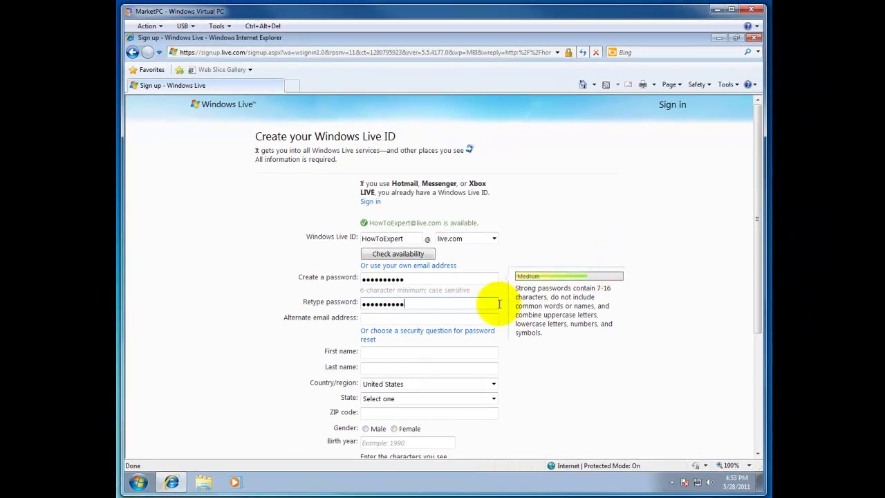
{"action": "left_click", "coordinate": [423, 319]}
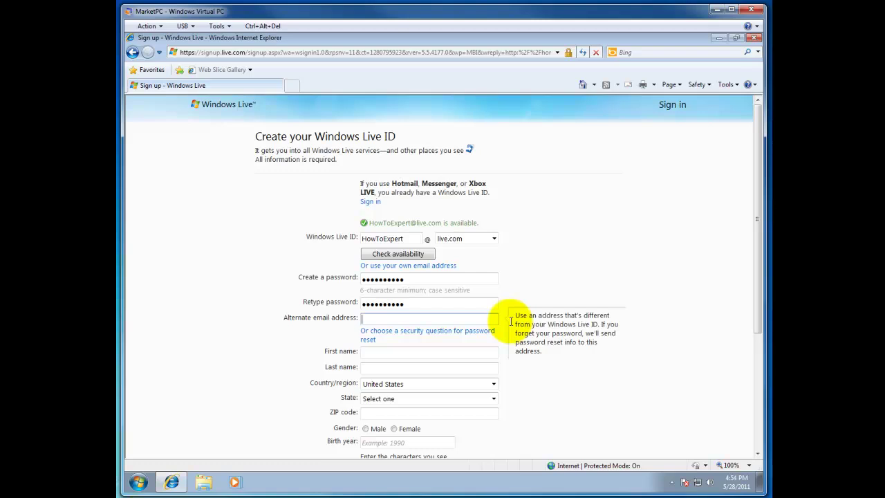
Switch to a security question, choose 'Name of first pet', and start typing the secret answer.
{"action": "left_click", "coordinate": [395, 332]}
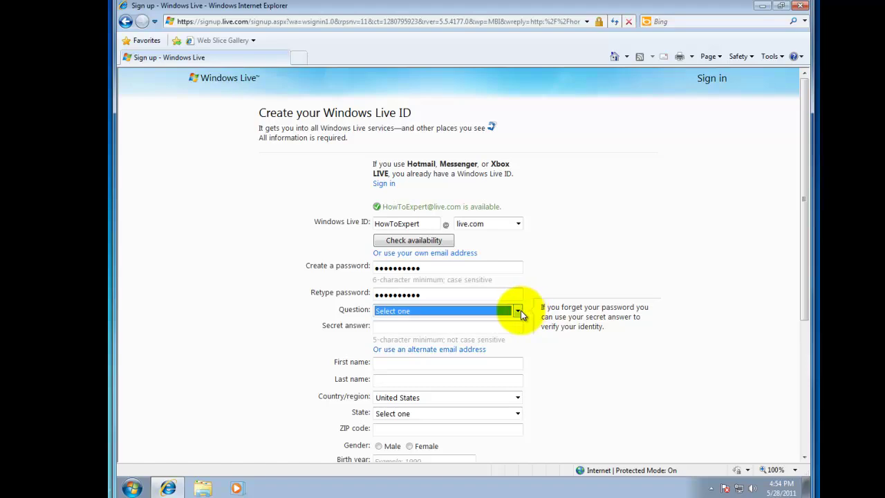
{"action": "left_click", "coordinate": [518, 312]}
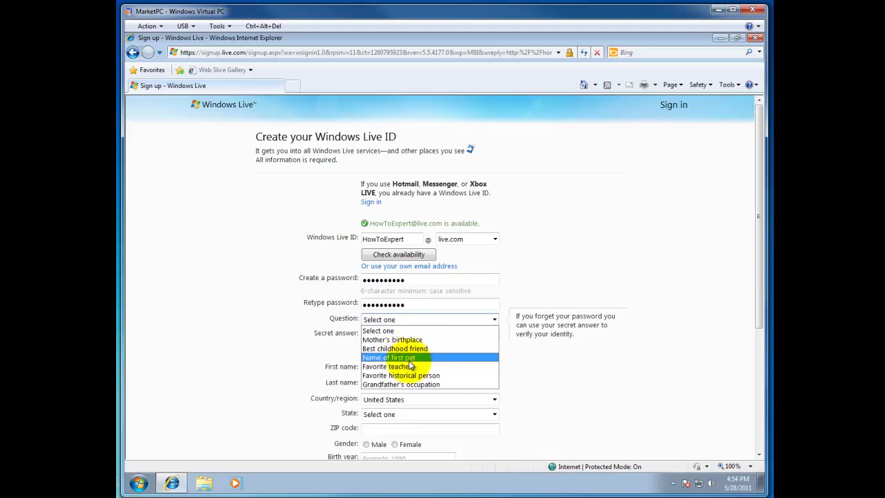
{"action": "left_click", "coordinate": [409, 360]}
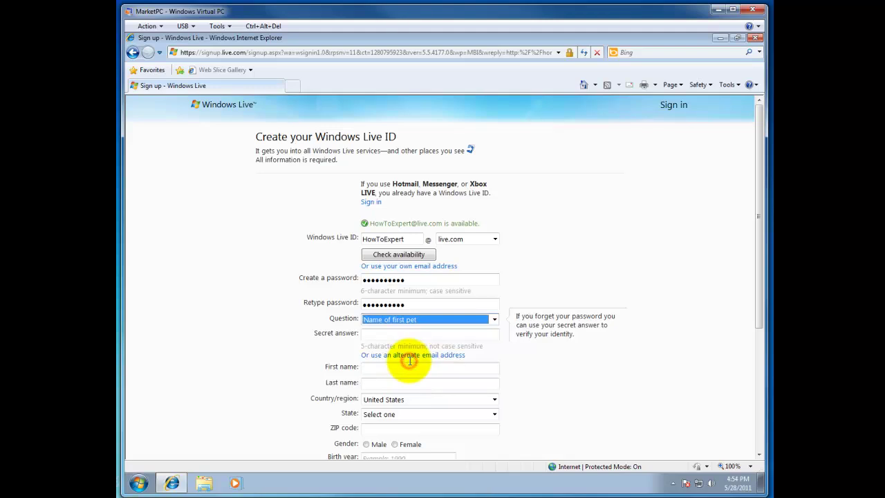
{"action": "left_click", "coordinate": [462, 334]}
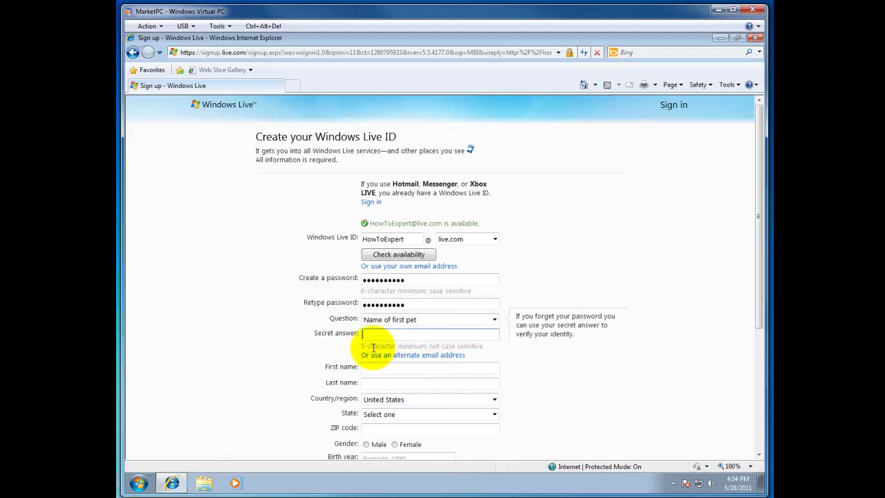
{"action": "left_click_drag", "start_coordinate": [362, 346], "coordinate": [453, 335]}
{"action": "left_click", "coordinate": [453, 335]}
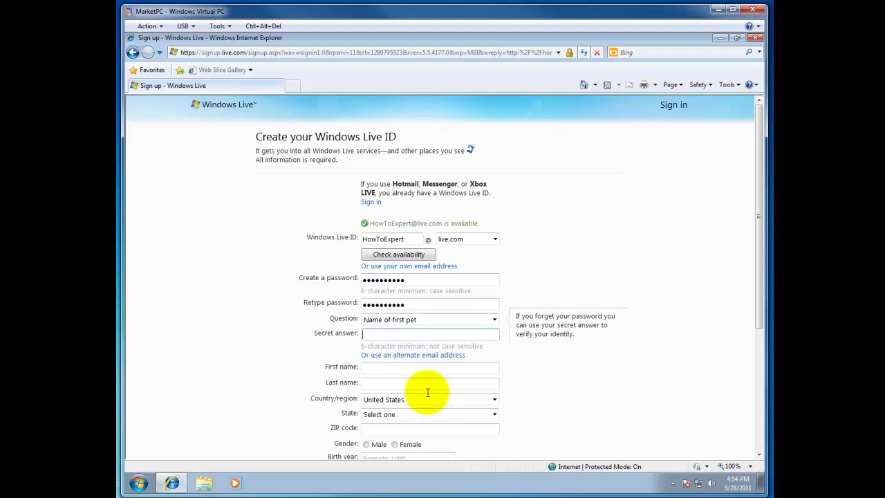
{"action": "left_click", "coordinate": [431, 333]}
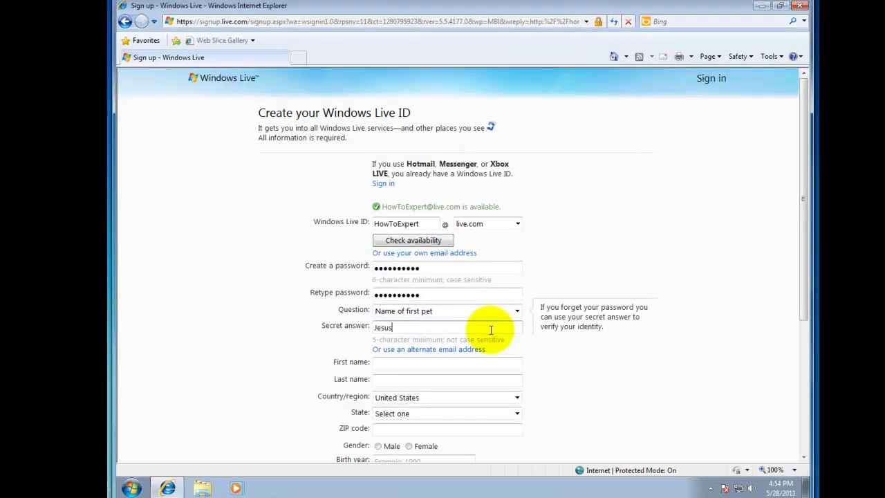
Fill in the user's first and last name.
{"action": "left_click", "coordinate": [412, 365]}
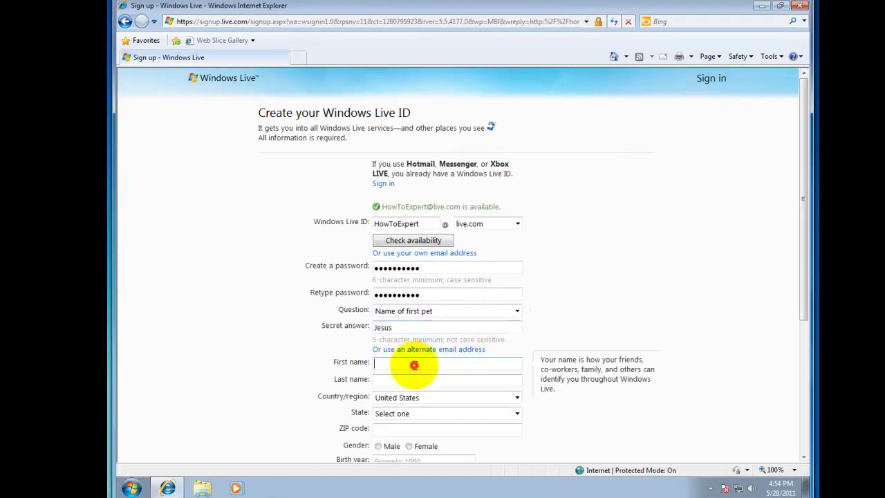
{"action": "scroll", "coordinate": [674, 228], "scroll_direction": "down", "scroll_amount": 3}
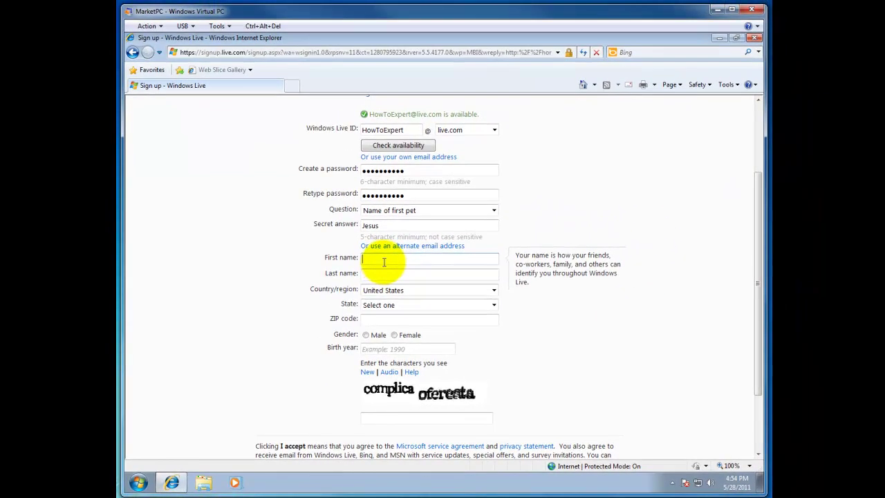
{"action": "left_click", "coordinate": [384, 262]}
{"action": "key", "text": "Tab"}
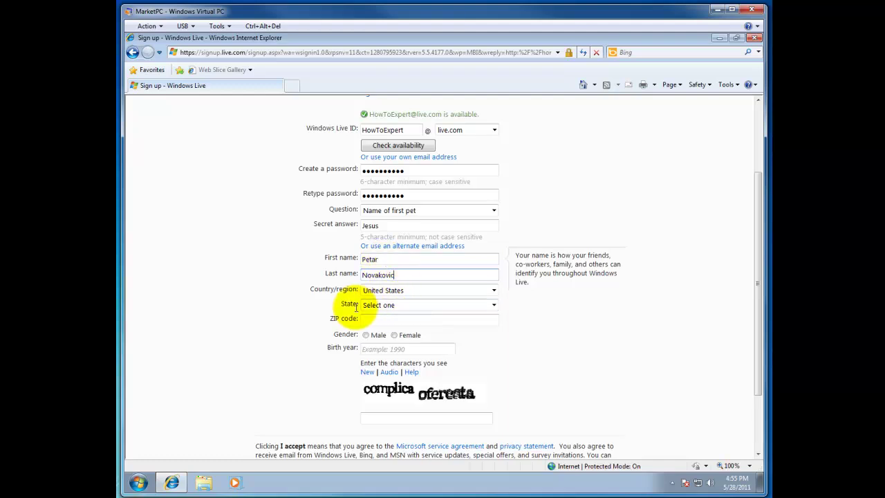
Enter ZIP code 14, gender Male, birth year and captcha 'comlica ofereata', then submit with I accept.
{"action": "left_click", "coordinate": [409, 318]}
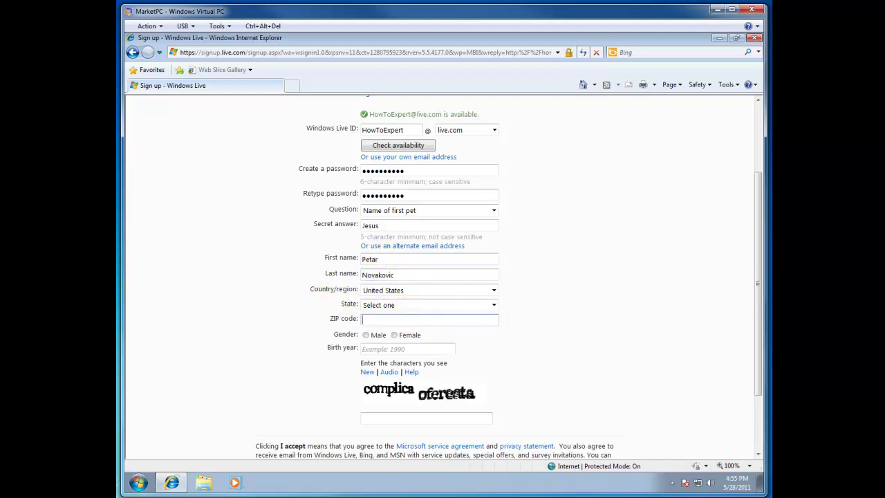
{"action": "type", "text": "14217"}
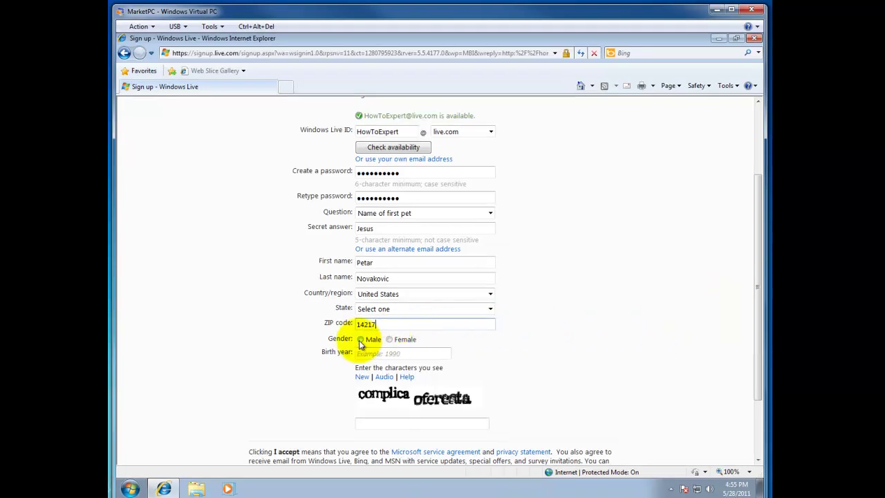
{"action": "left_click", "coordinate": [359, 340]}
{"action": "left_click", "coordinate": [422, 355]}
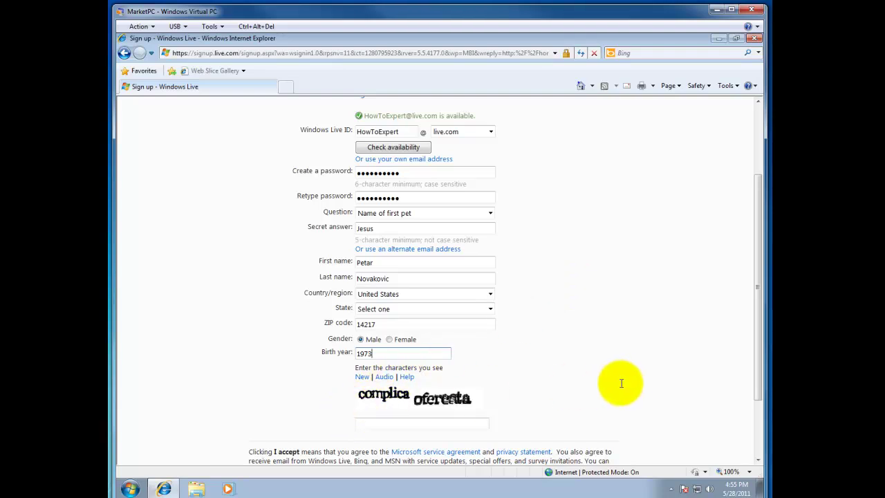
{"action": "scroll", "coordinate": [574, 390], "scroll_direction": "down", "scroll_amount": 2}
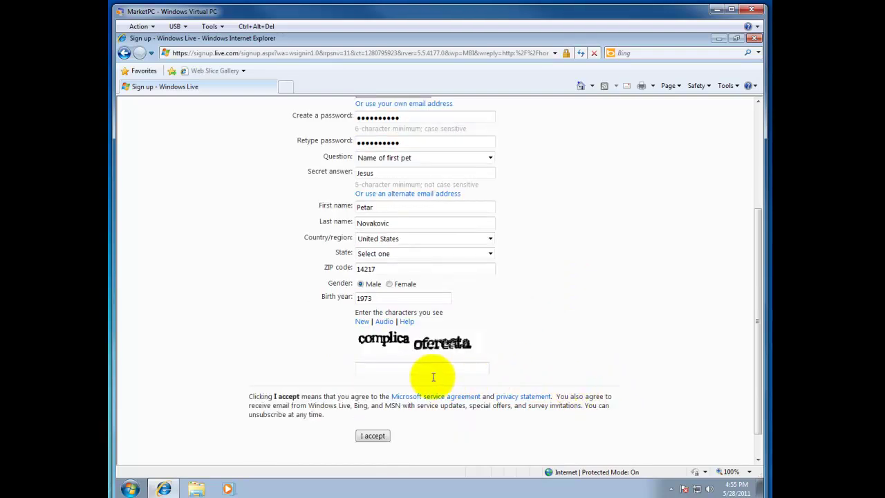
{"action": "type", "text": "comlica ofereata"}
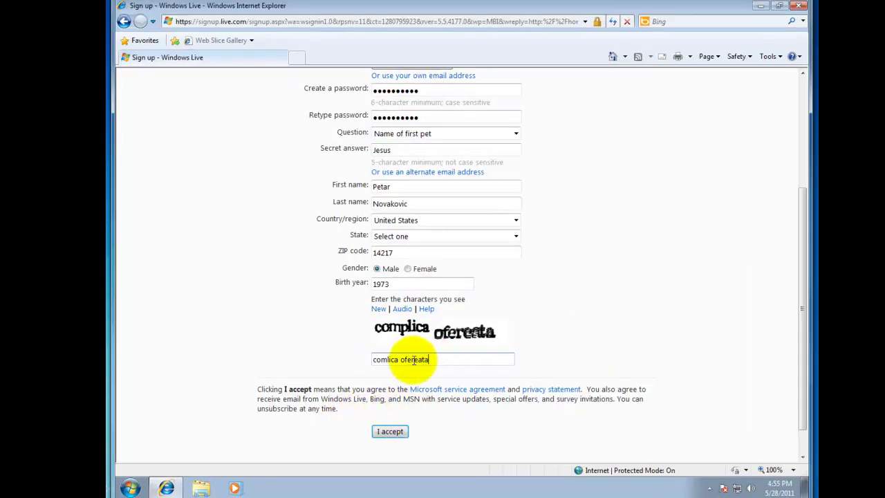
{"action": "left_click", "coordinate": [393, 432]}
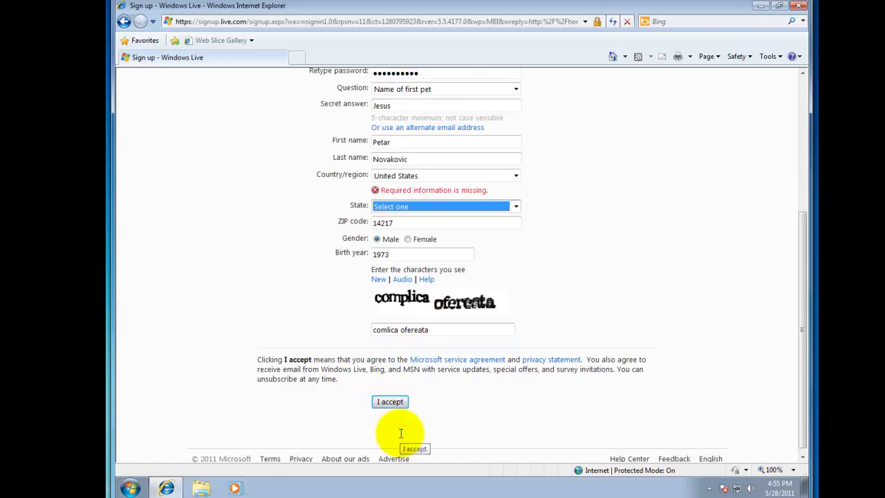
Select New York as the State and resubmit the form with I accept.
{"action": "left_click", "coordinate": [516, 207]}
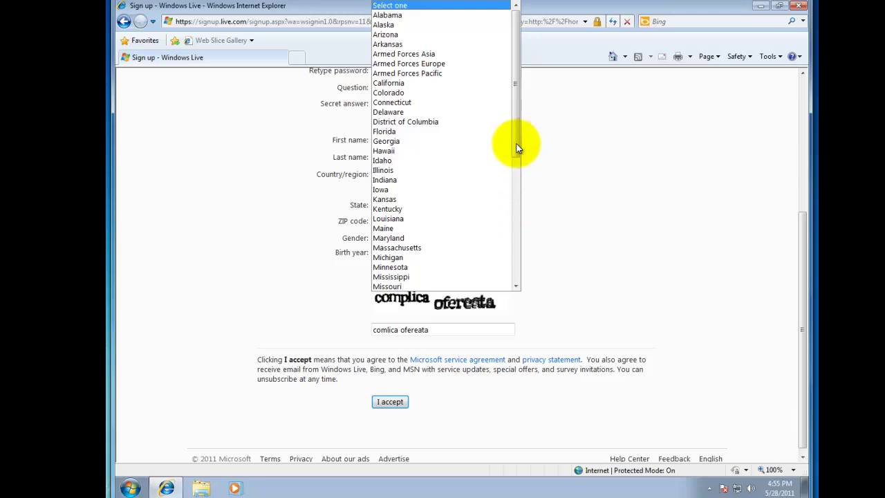
{"action": "left_click_drag", "start_coordinate": [517, 146], "coordinate": [492, 239]}
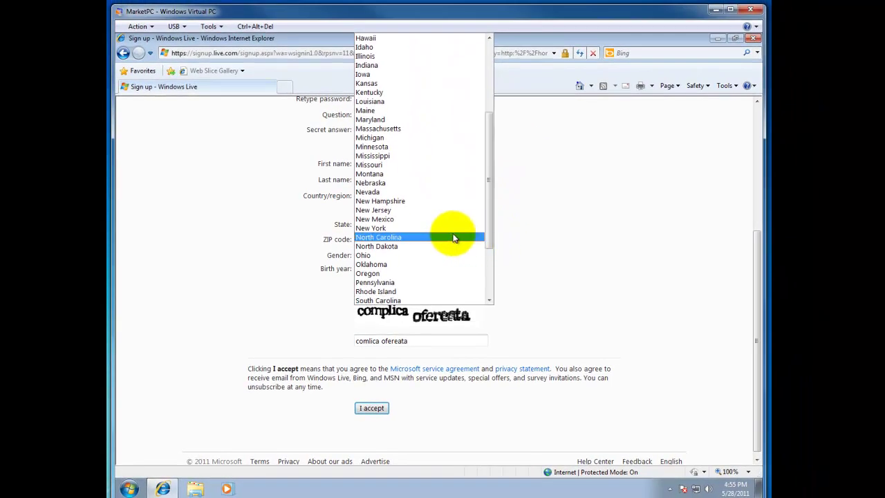
{"action": "left_click", "coordinate": [432, 228]}
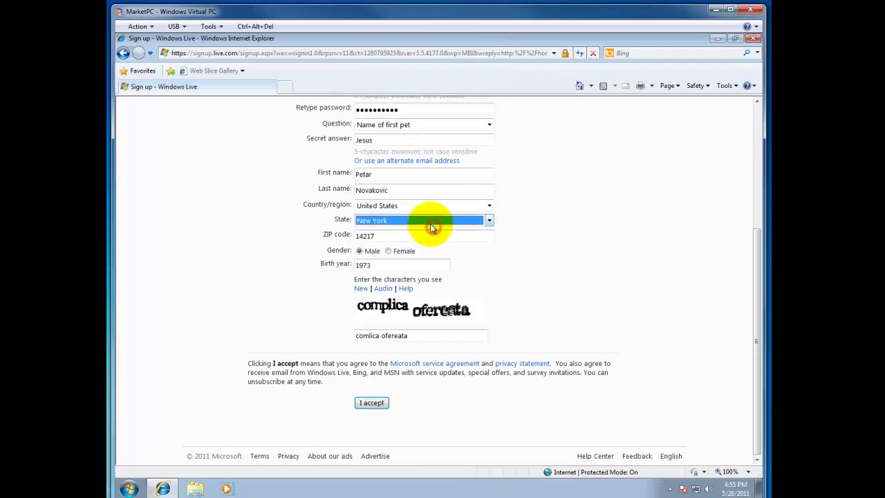
{"action": "left_click", "coordinate": [371, 403]}
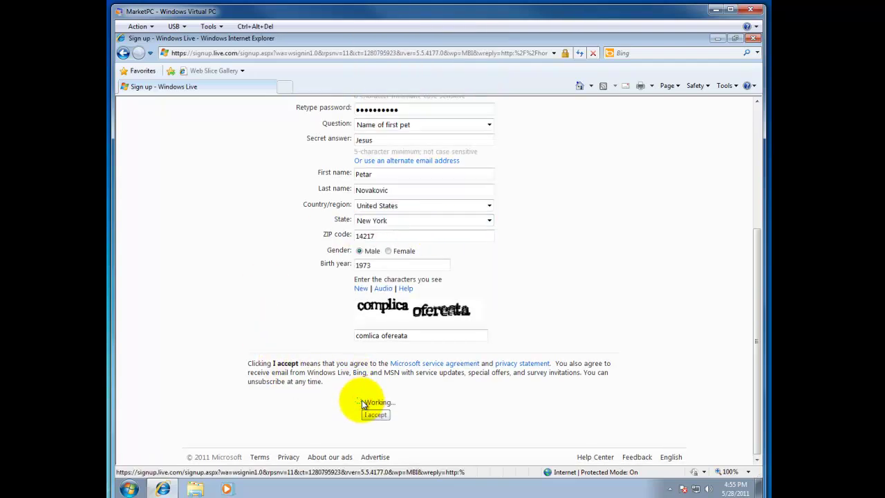